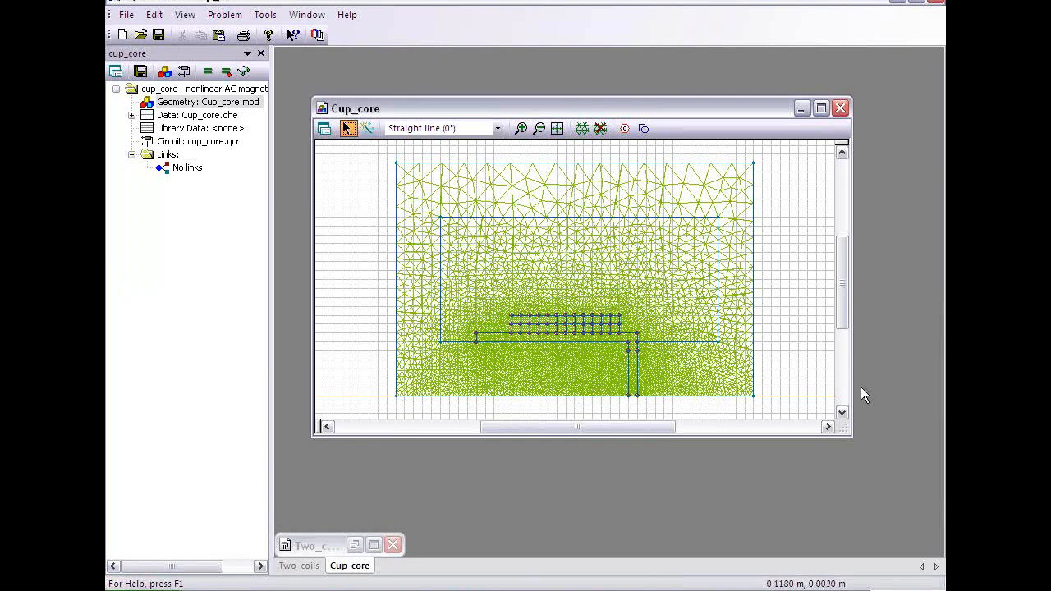
Step: Maximize the Cup_core geometry window, highlight the air block and review the iron block label's properties
{"action": "left_click", "coordinate": [821, 108]}
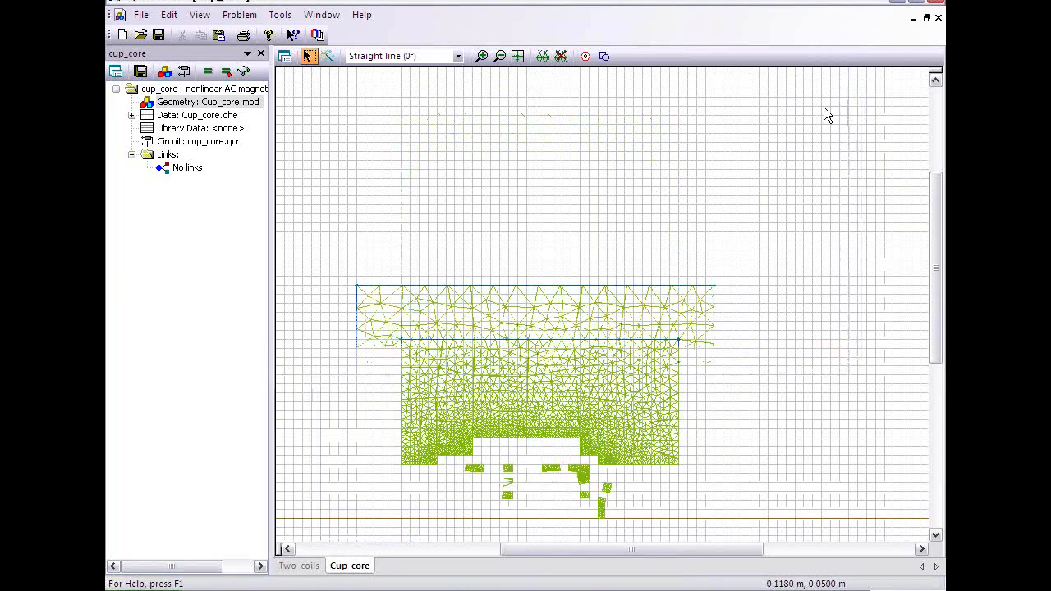
{"action": "left_click", "coordinate": [518, 55]}
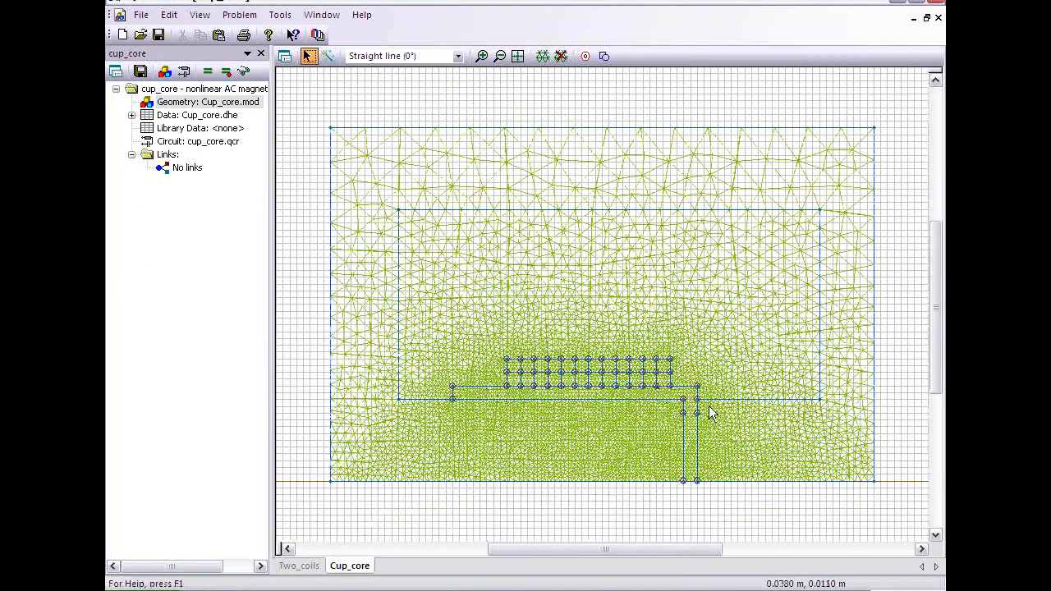
{"action": "left_click", "coordinate": [132, 116]}
{"action": "left_click", "coordinate": [148, 129]}
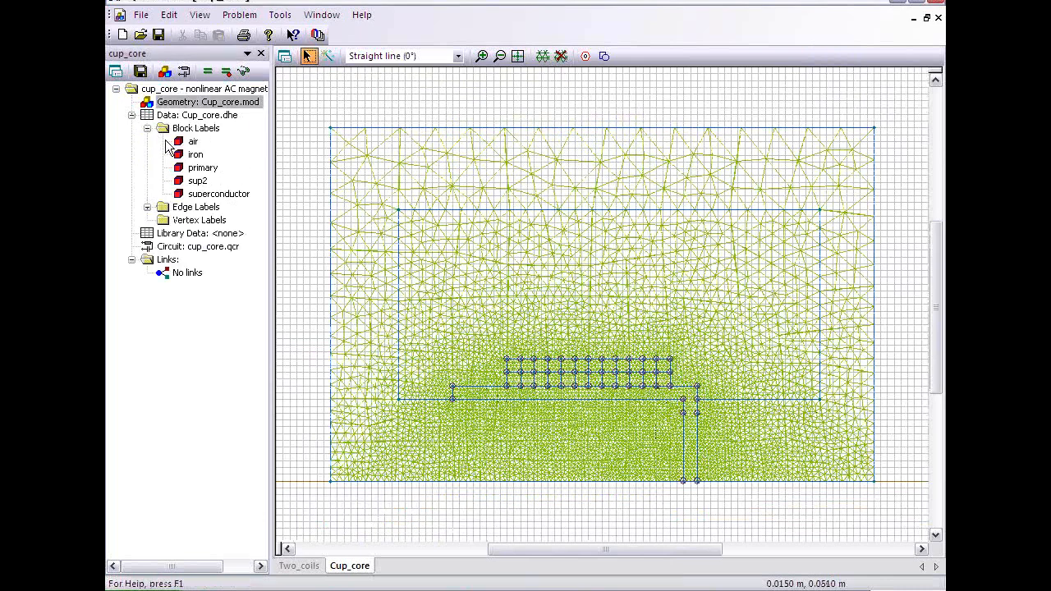
{"action": "left_click", "coordinate": [191, 144]}
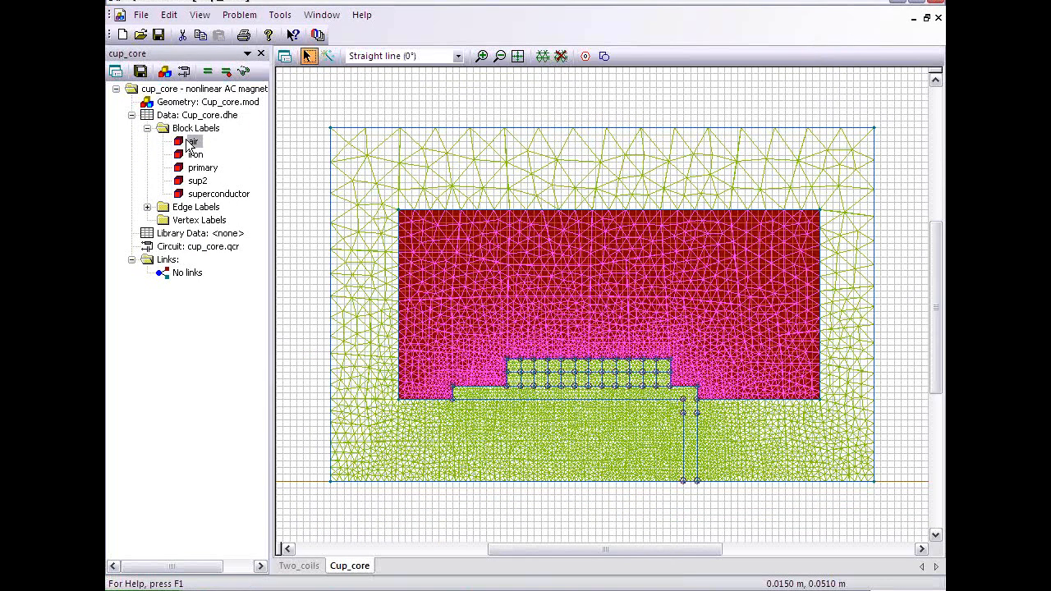
{"action": "left_click", "coordinate": [195, 156]}
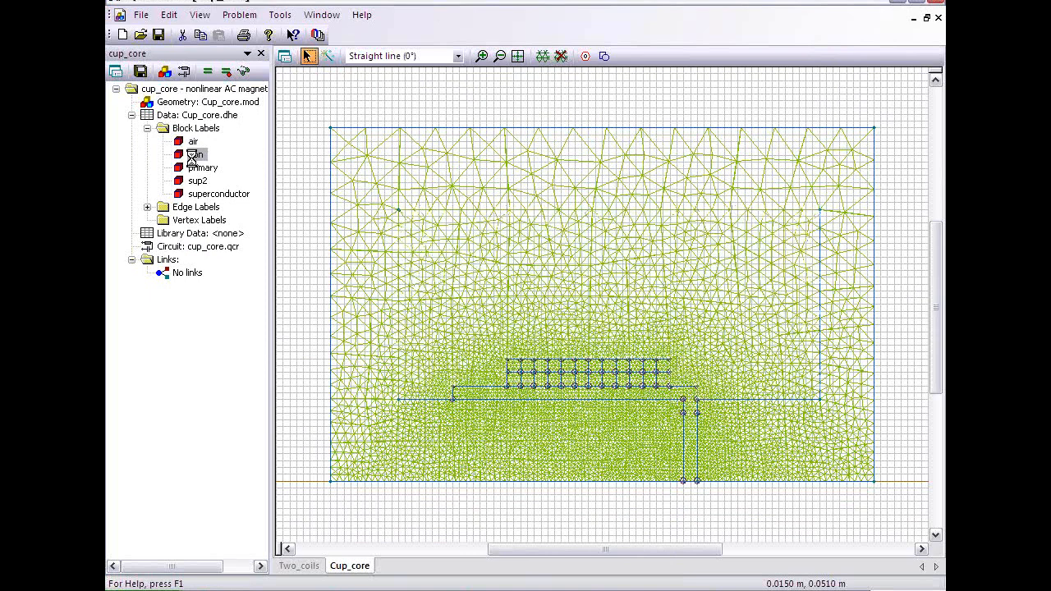
{"action": "double_click", "coordinate": [195, 156]}
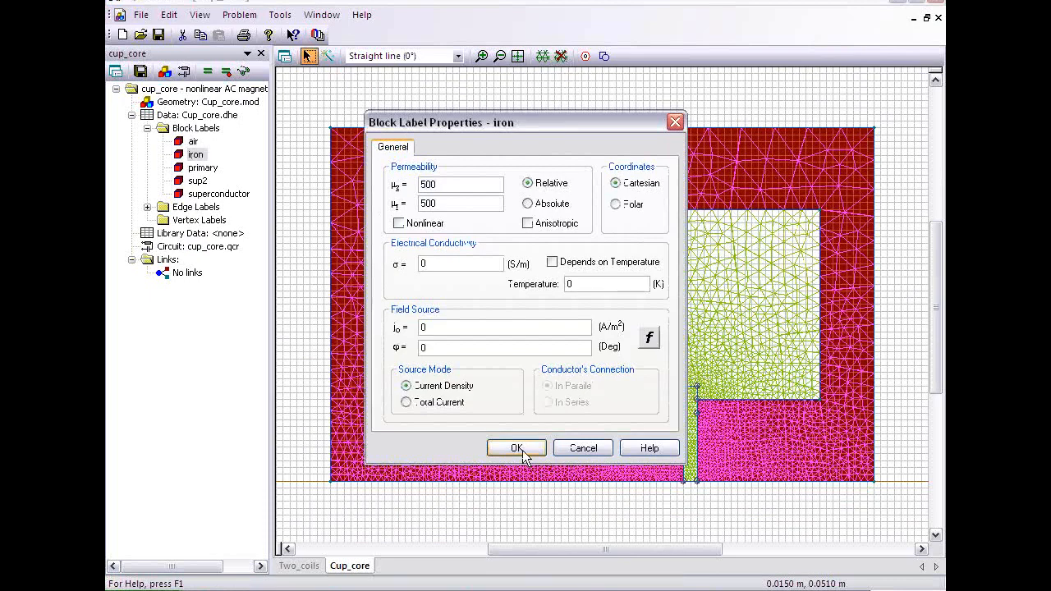
{"action": "left_click", "coordinate": [518, 449]}
Step: Review the conductivity and conductor connection settings of the primary block label
{"action": "double_click", "coordinate": [197, 168]}
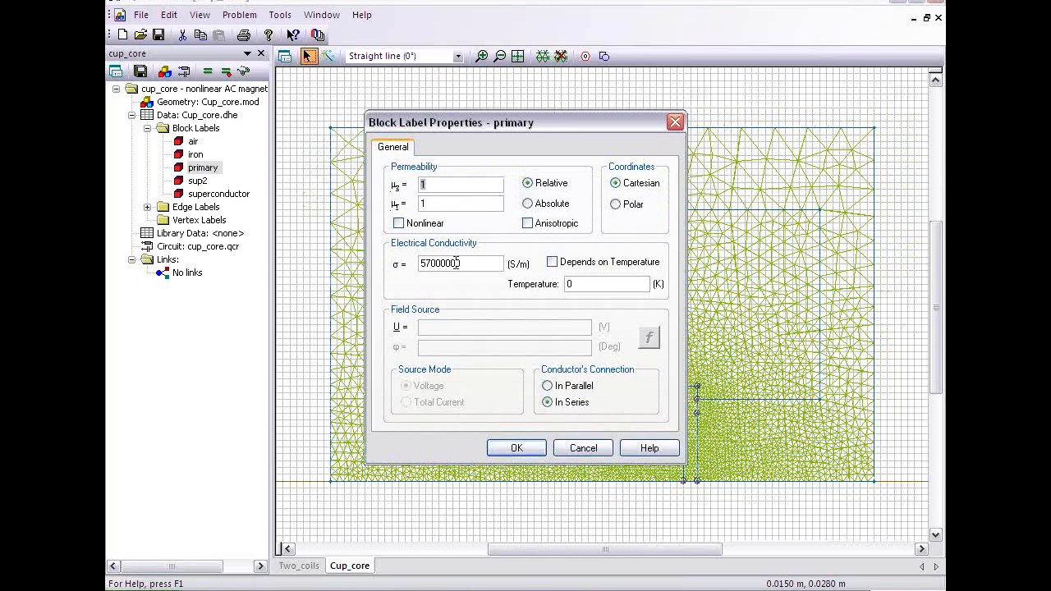
{"action": "left_click", "coordinate": [516, 448]}
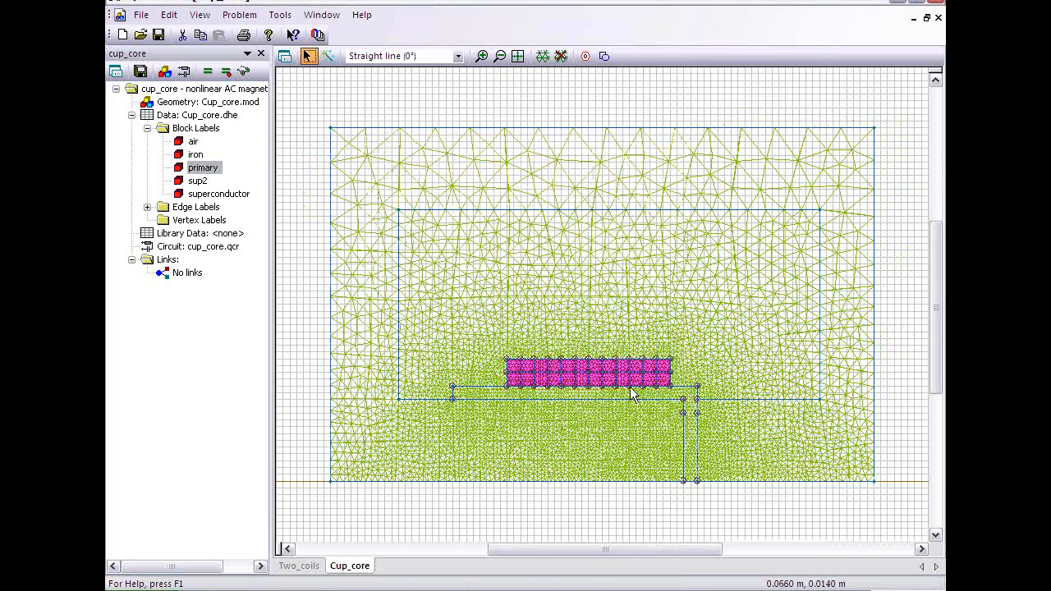
{"action": "double_click", "coordinate": [197, 169]}
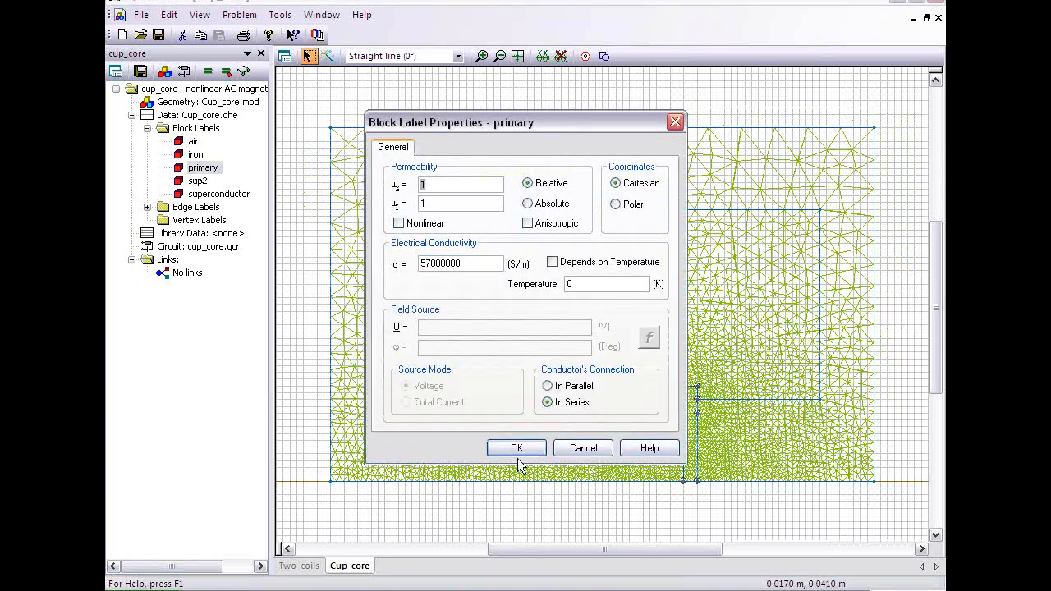
{"action": "left_click", "coordinate": [515, 448]}
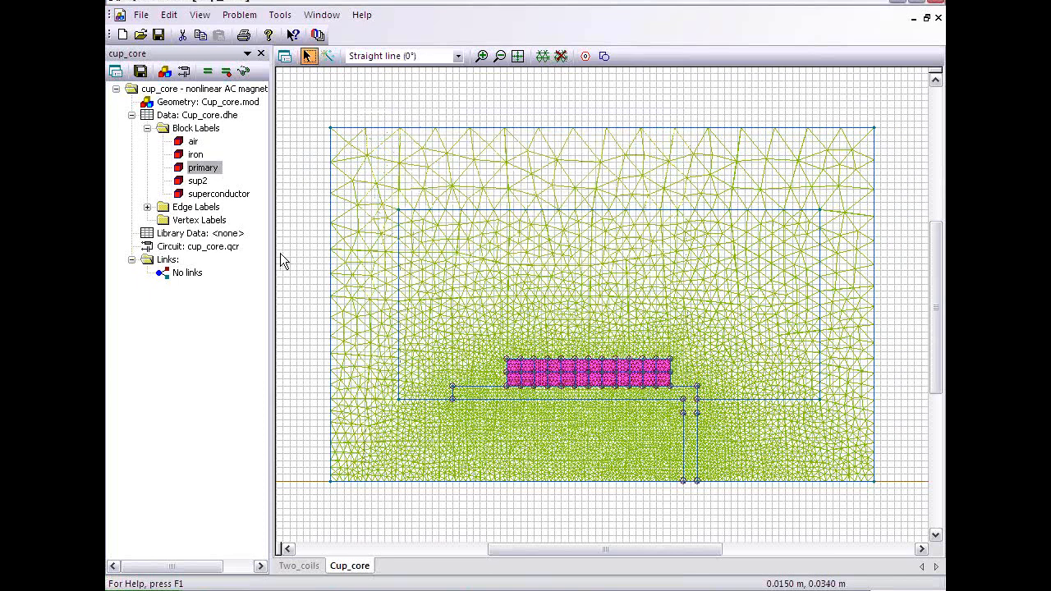
Step: Check which geometry carries the superconductor block label and the sides edge label
{"action": "left_click", "coordinate": [215, 195]}
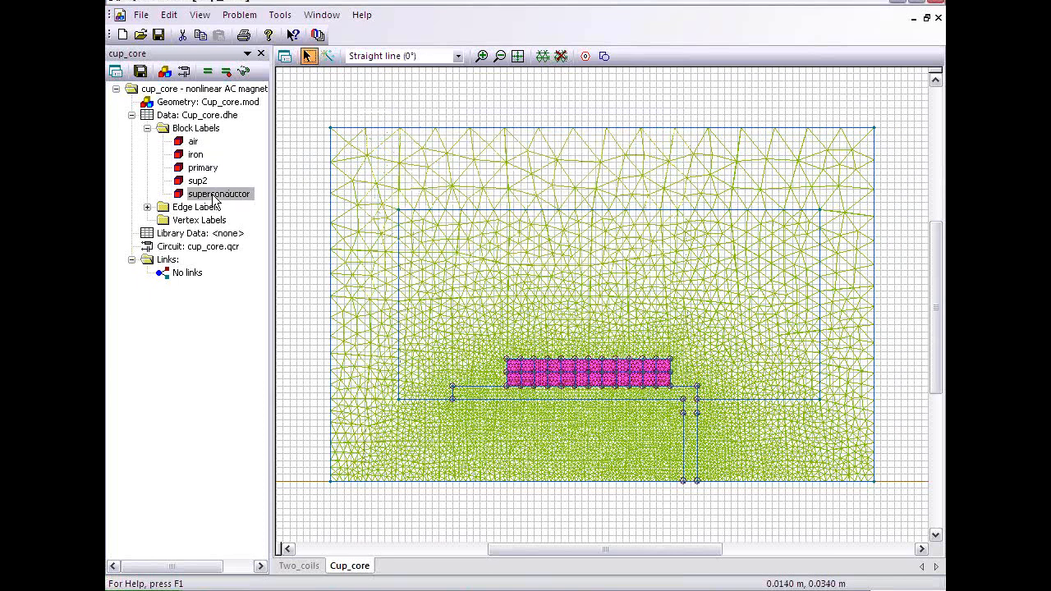
{"action": "left_click", "coordinate": [147, 207]}
{"action": "left_click", "coordinate": [189, 222]}
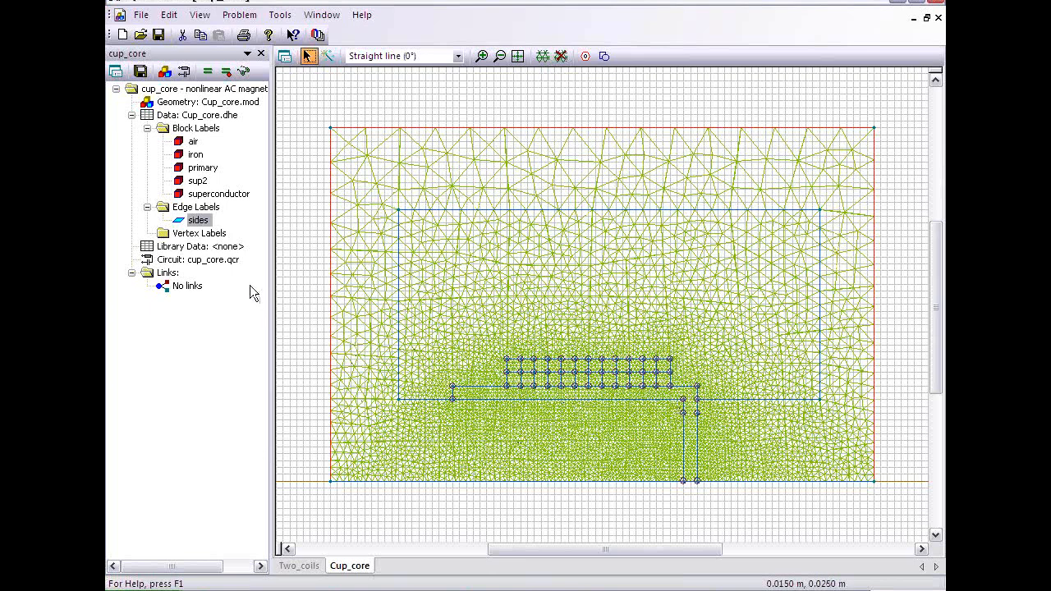
Step: Open the cup_core field results and animate the field lines over the AC phase
{"action": "left_click", "coordinate": [245, 73]}
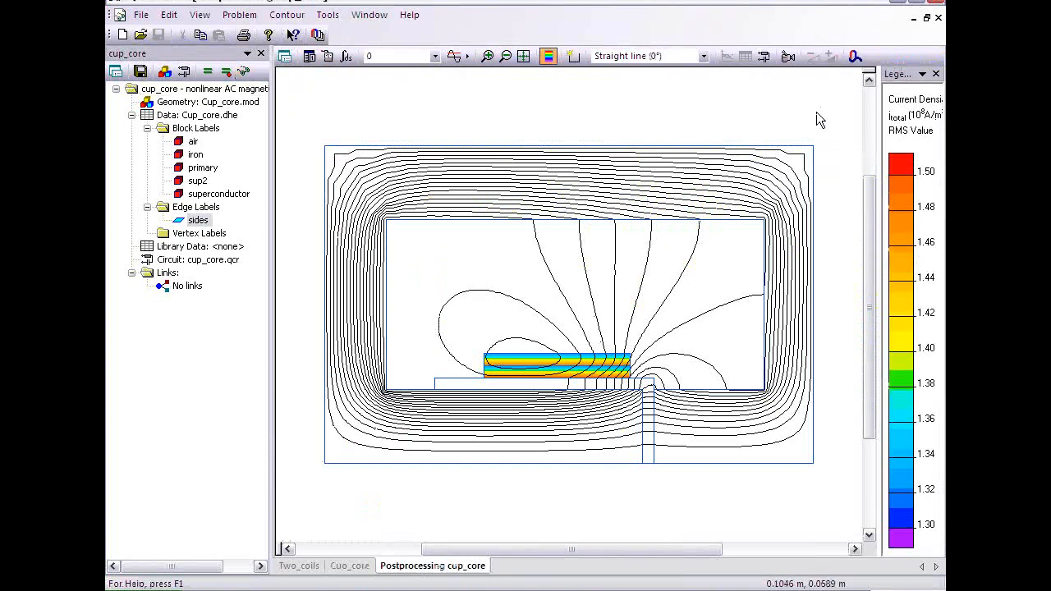
{"action": "left_click", "coordinate": [788, 56]}
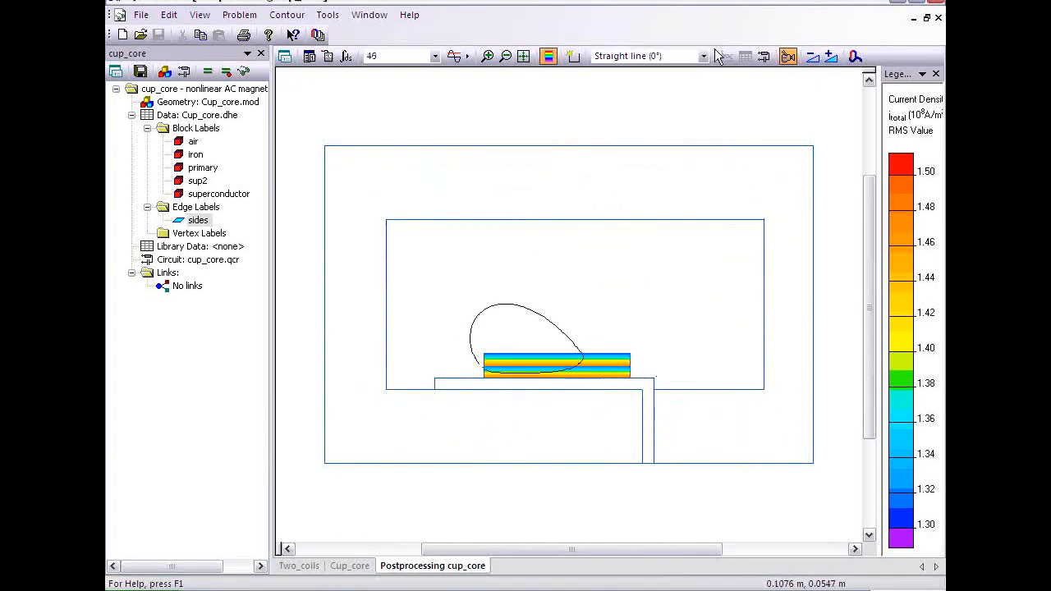
Step: Open the circuit results and display the primary winding's current and voltage in full
{"action": "left_click", "coordinate": [763, 56]}
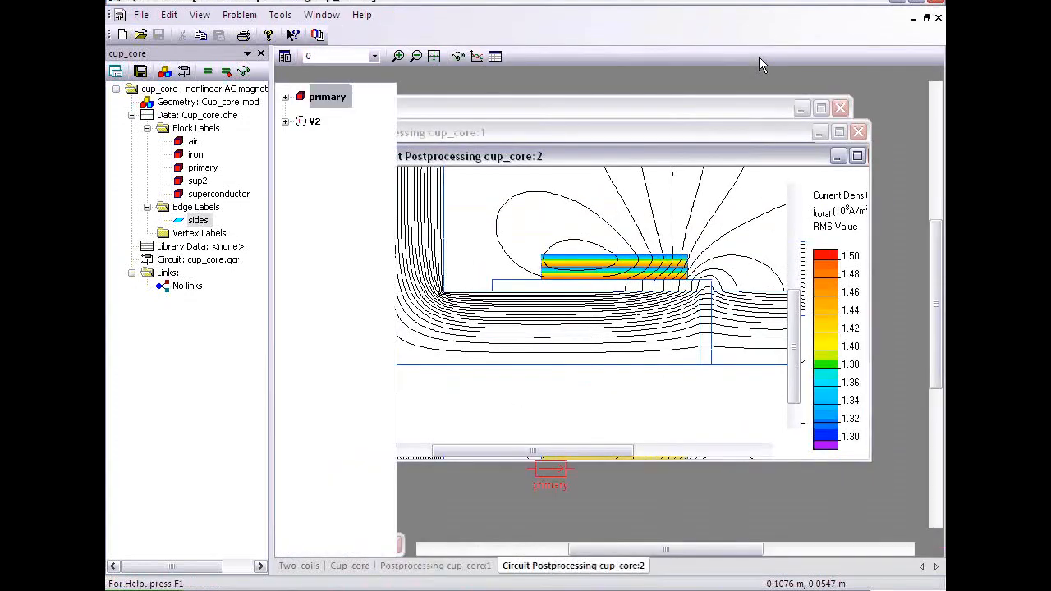
{"action": "left_click", "coordinate": [285, 97]}
{"action": "left_click_drag", "start_coordinate": [400, 307], "coordinate": [464, 307]}
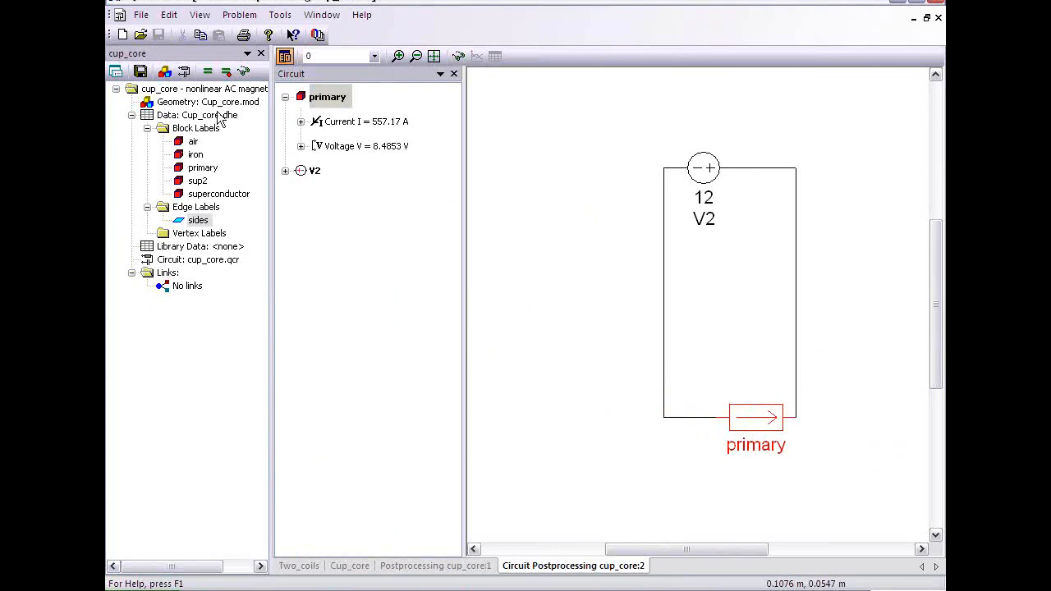
Step: In the Cup_core geometry, assign the sup2 label to the L-shaped block beneath the coil and review that label's properties
{"action": "double_click", "coordinate": [218, 104]}
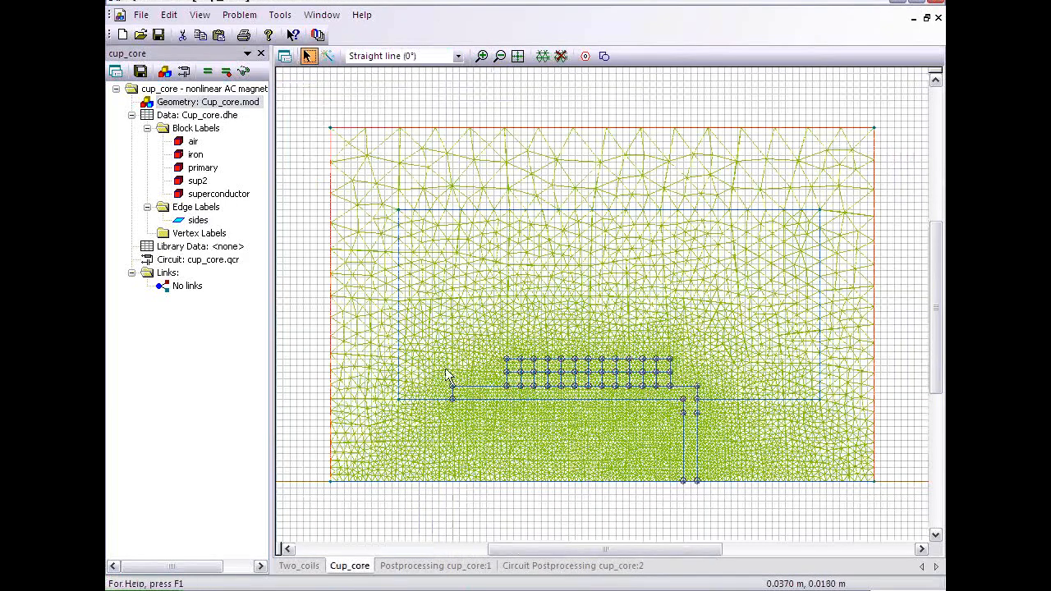
{"action": "left_click", "coordinate": [481, 56]}
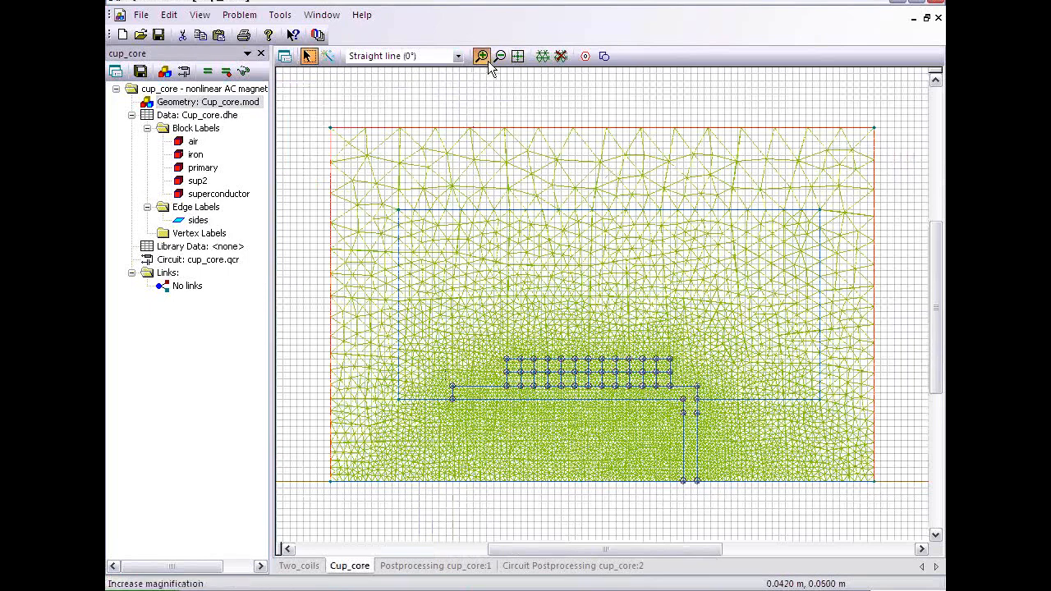
{"action": "left_click", "coordinate": [572, 396]}
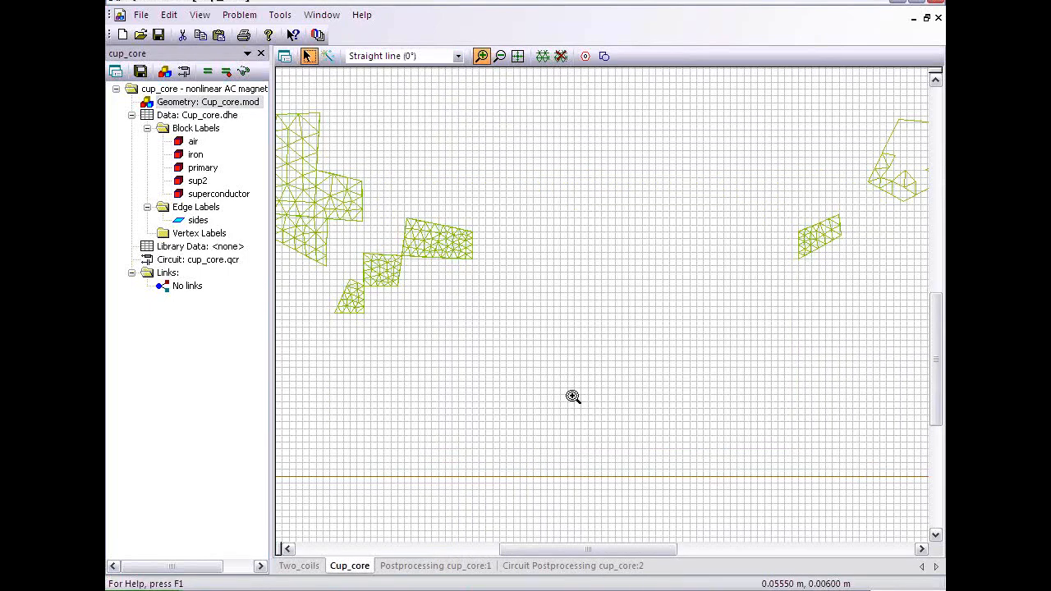
{"action": "left_click", "coordinate": [309, 57]}
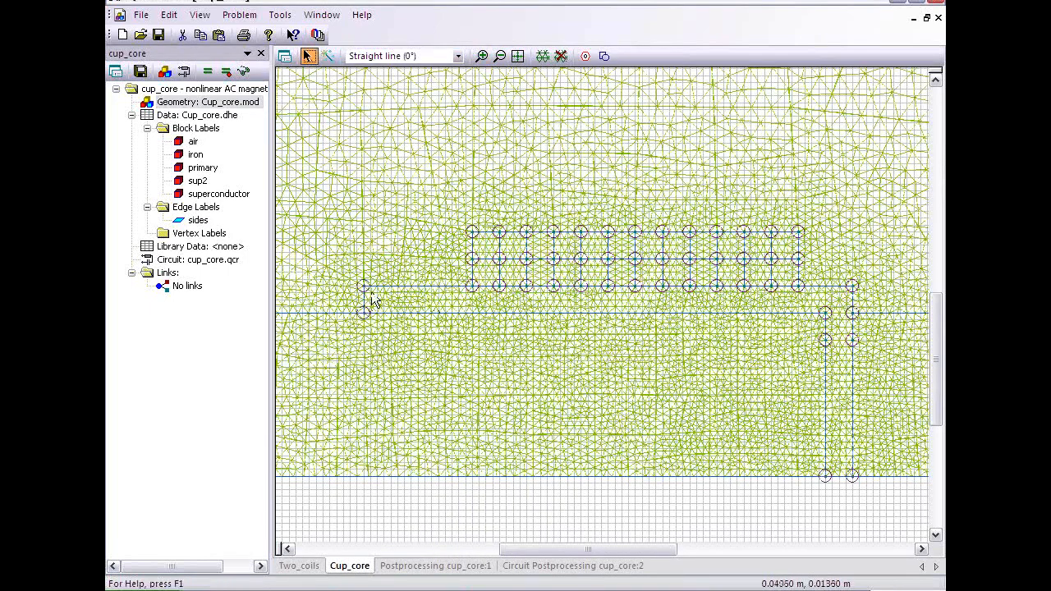
{"action": "double_click", "coordinate": [477, 300]}
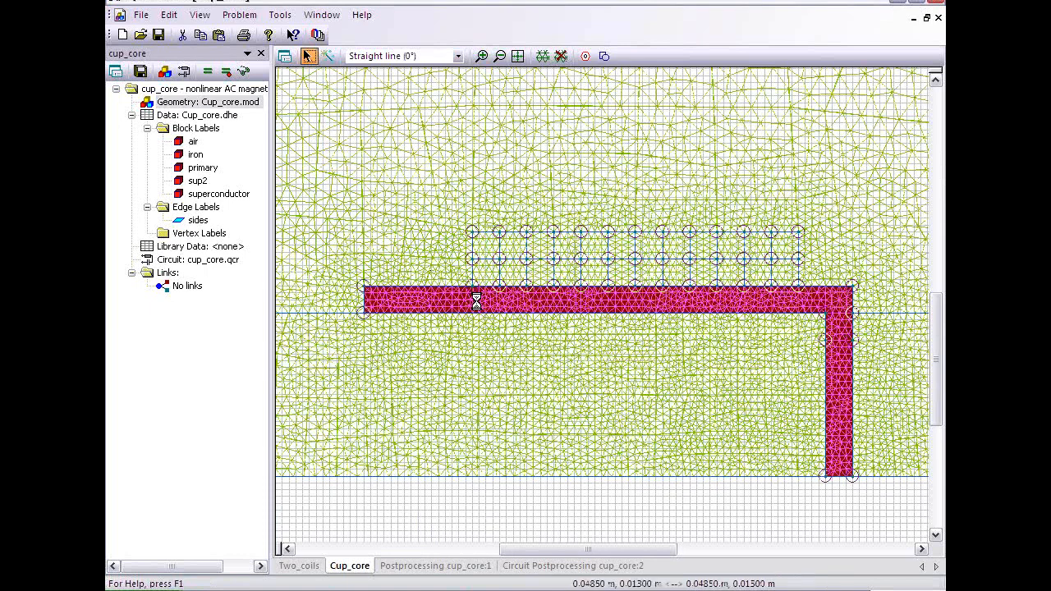
{"action": "left_click", "coordinate": [506, 239]}
{"action": "left_click", "coordinate": [452, 299]}
{"action": "left_click", "coordinate": [483, 401]}
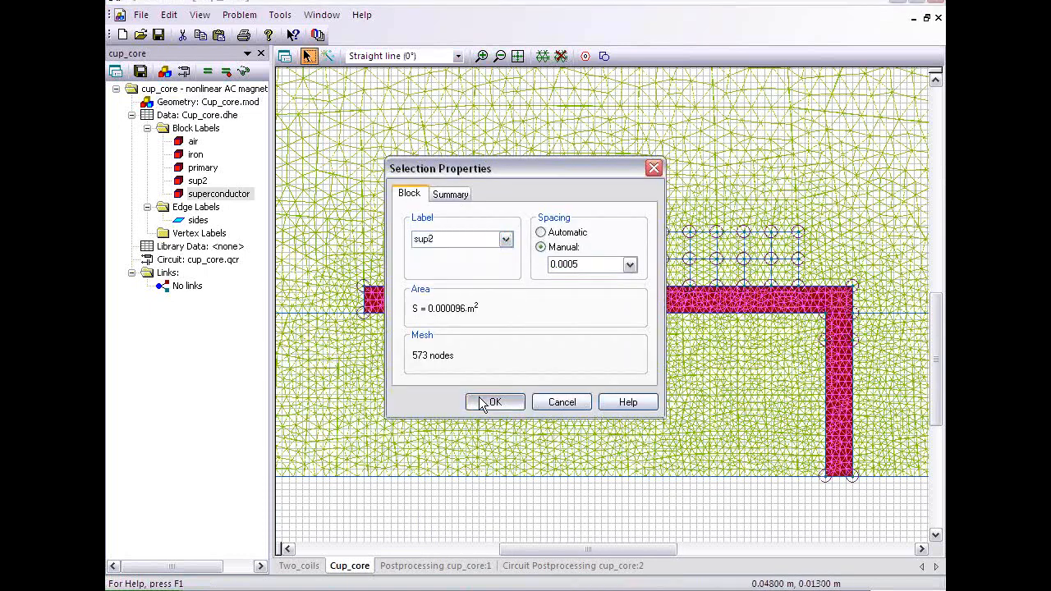
{"action": "double_click", "coordinate": [198, 181]}
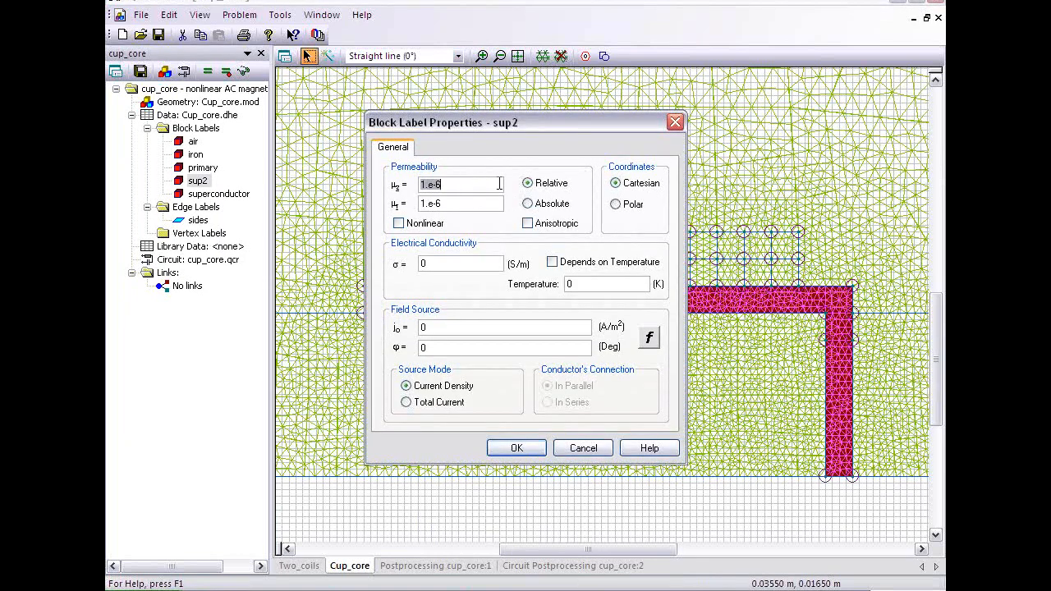
{"action": "left_click", "coordinate": [519, 452]}
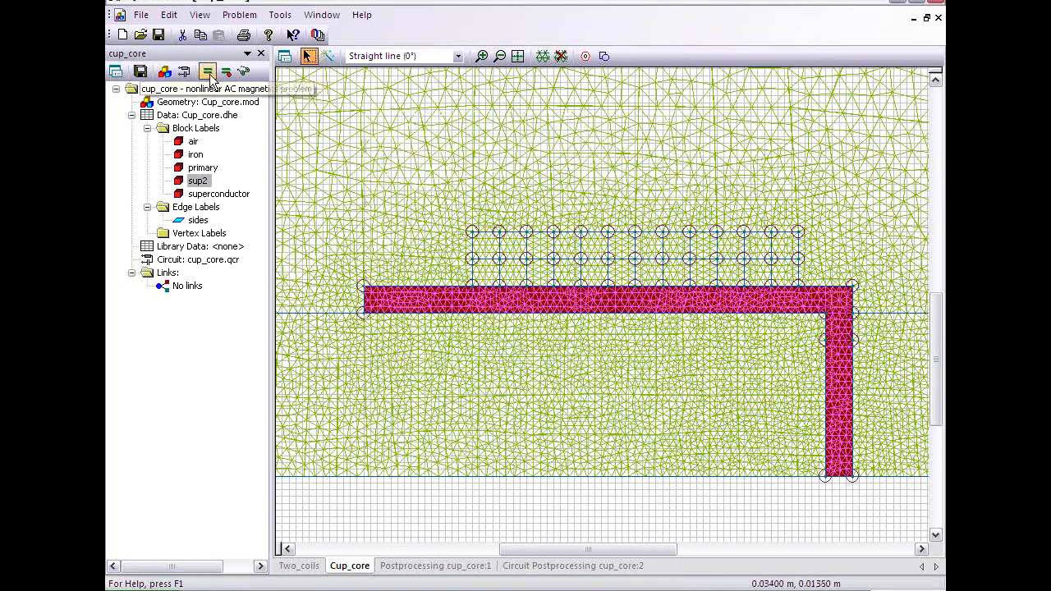
Step: Solve the cup_core problem with the sup2 block and show the primary's current and voltage in the circuit results
{"action": "left_click", "coordinate": [207, 72]}
{"action": "left_click", "coordinate": [500, 336]}
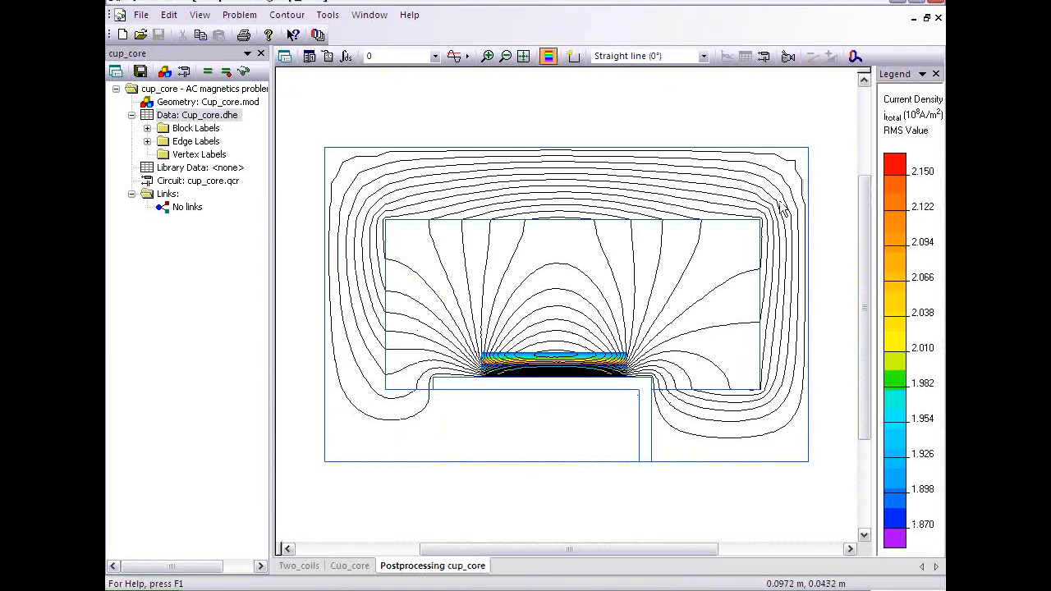
{"action": "left_click", "coordinate": [765, 63]}
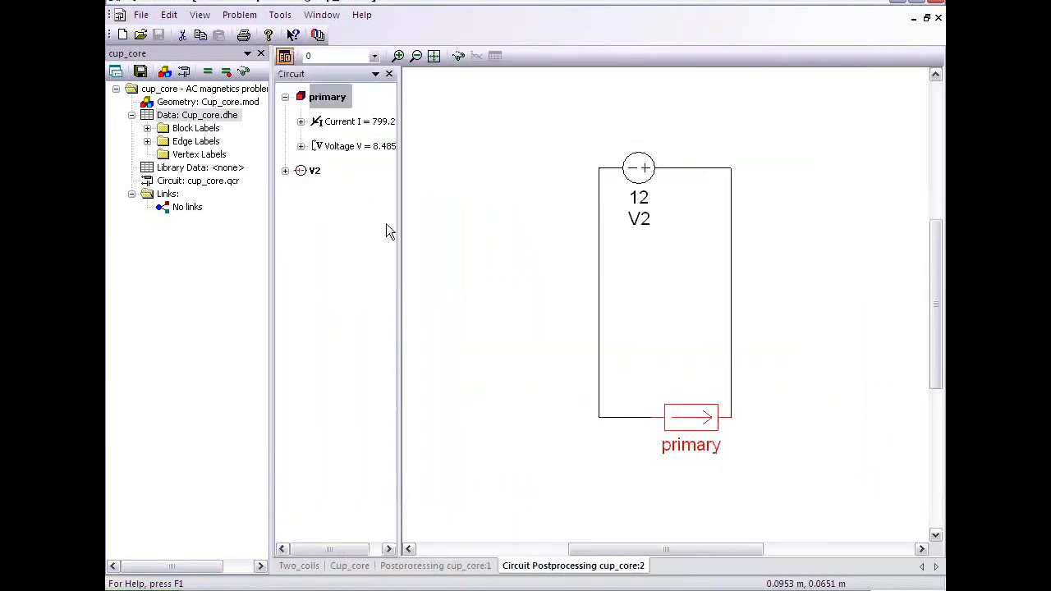
{"action": "left_click_drag", "start_coordinate": [397, 230], "coordinate": [422, 227]}
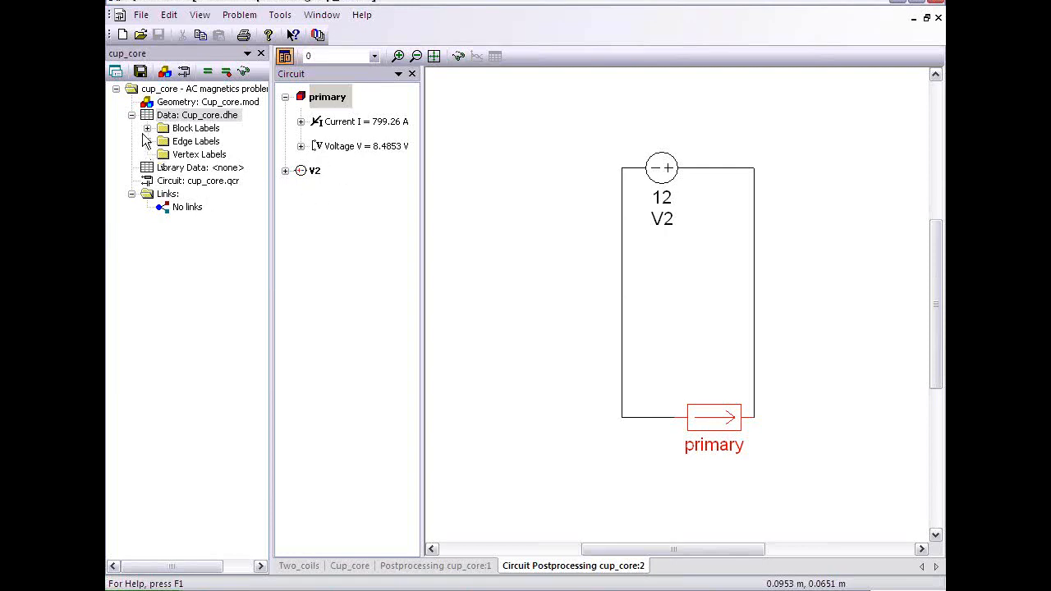
Step: Return to the Cup_core geometry and assign the air label to the L-shaped block beneath the coil
{"action": "left_click", "coordinate": [177, 104]}
{"action": "double_click", "coordinate": [178, 104]}
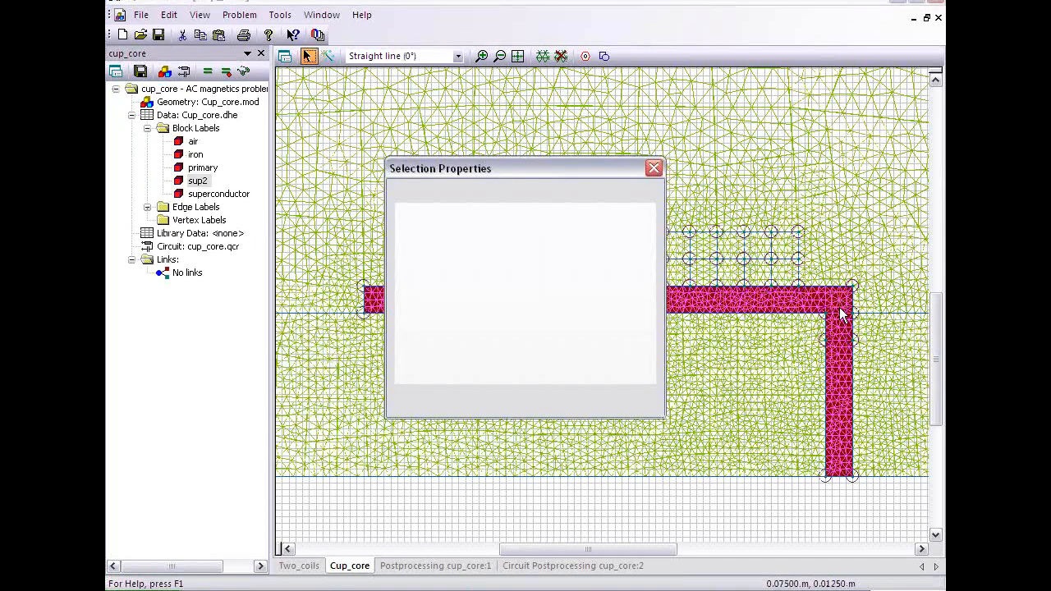
{"action": "left_click", "coordinate": [505, 239]}
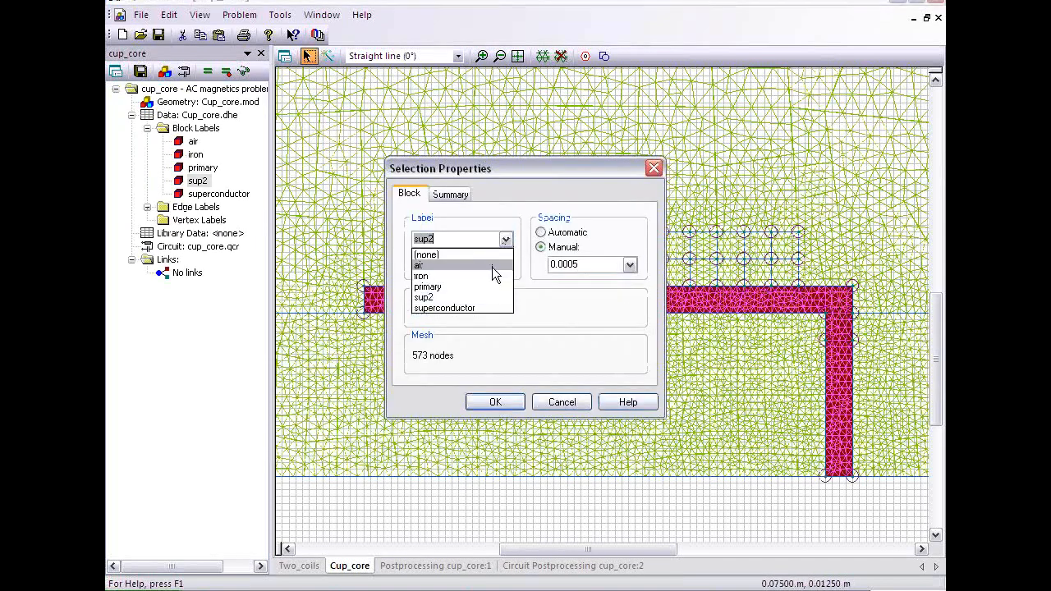
{"action": "left_click", "coordinate": [492, 267]}
{"action": "left_click", "coordinate": [496, 402]}
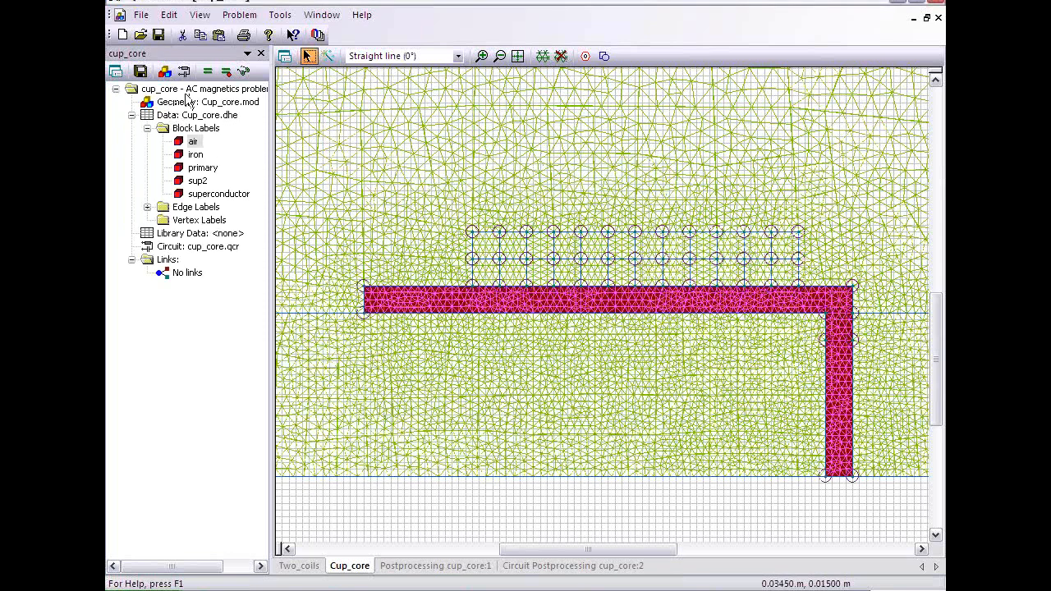
Step: Solve the cup_core problem with the L-shaped block as air and display the primary's current and voltage in the circuit results
{"action": "left_click", "coordinate": [207, 71]}
{"action": "left_click", "coordinate": [493, 334]}
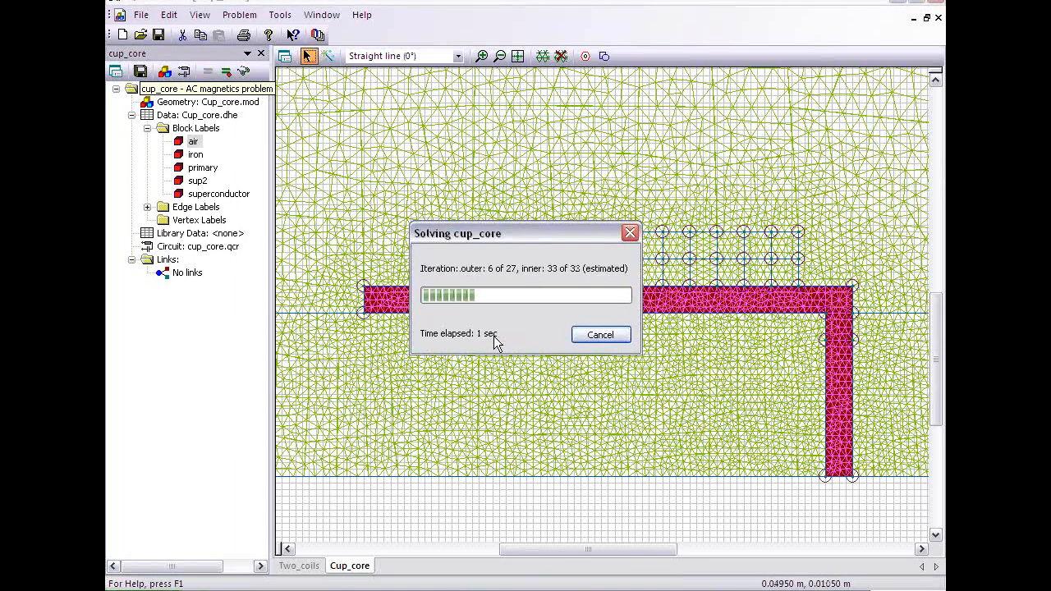
{"action": "left_click", "coordinate": [497, 320]}
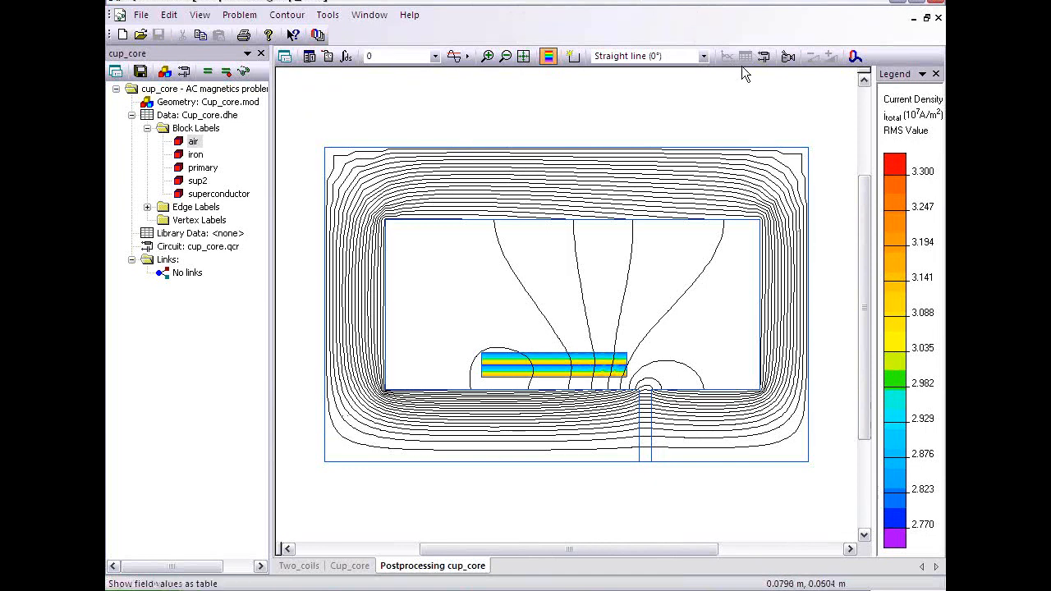
{"action": "left_click", "coordinate": [763, 60]}
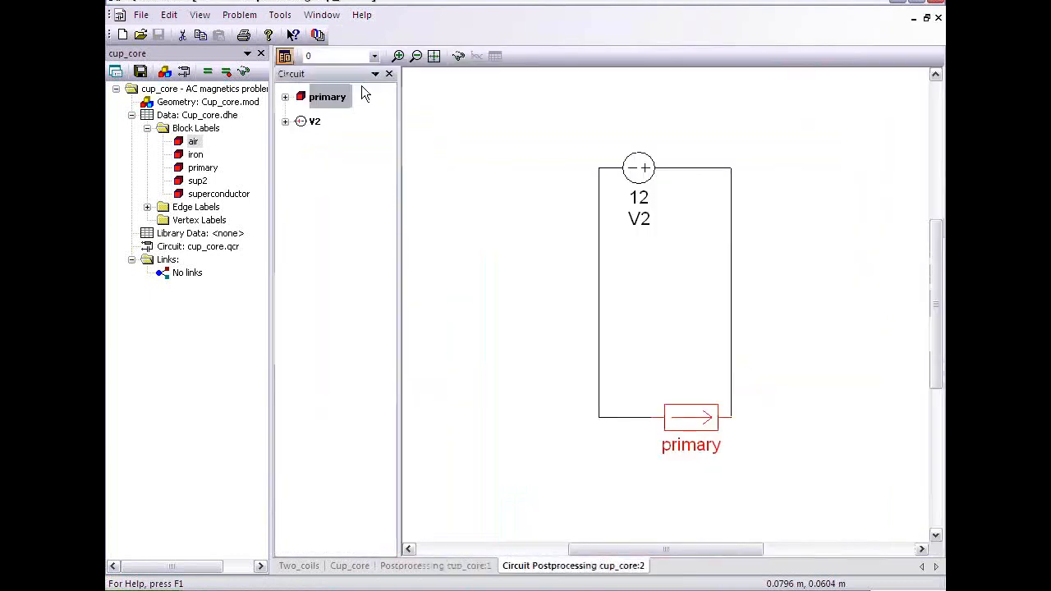
{"action": "left_click", "coordinate": [286, 97]}
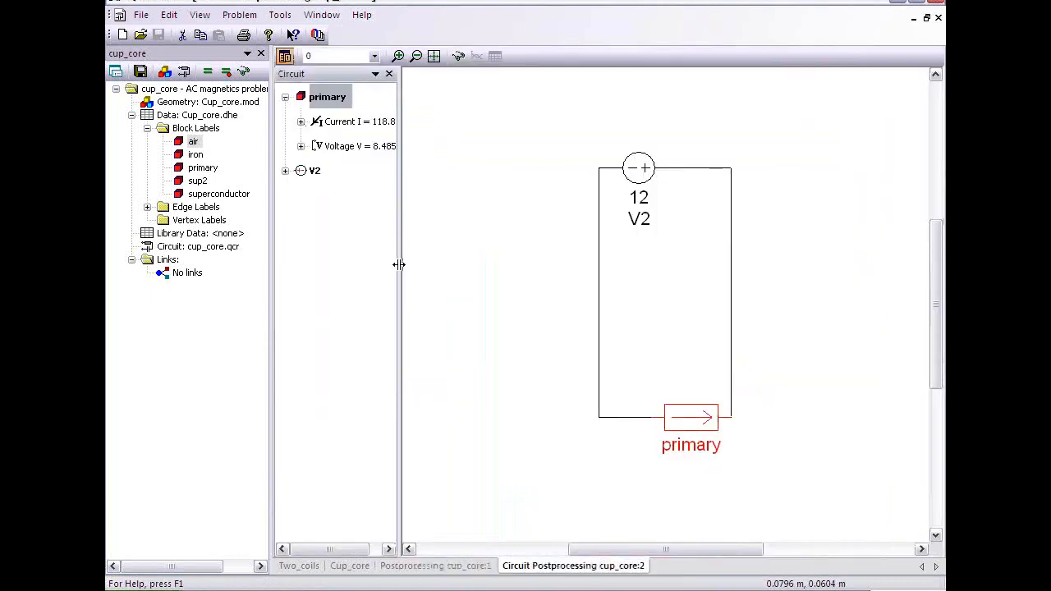
{"action": "left_click_drag", "start_coordinate": [400, 264], "coordinate": [429, 264]}
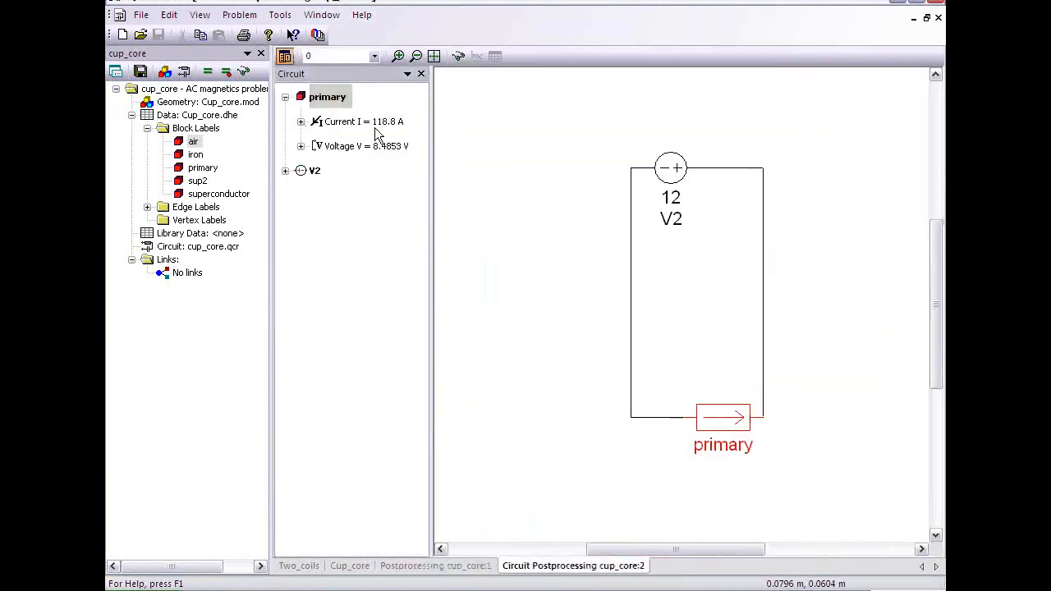